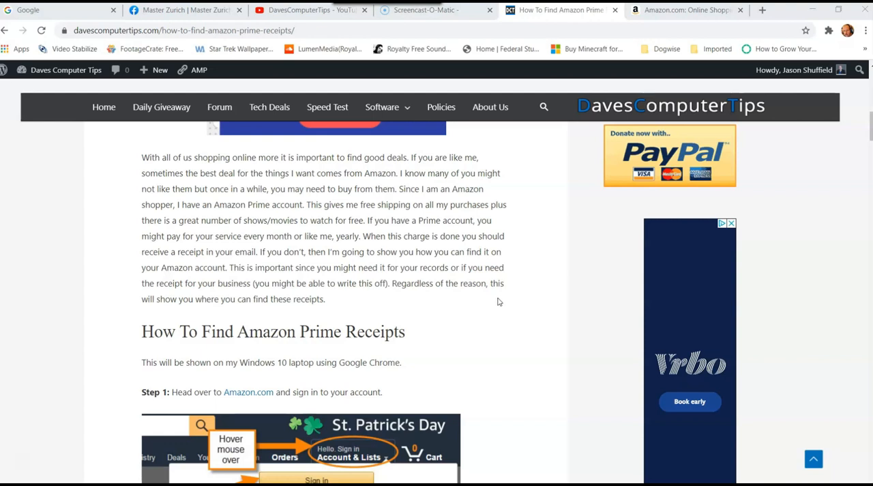
# Step: Leave the Prime receipts article and switch to the signed-in Amazon homepage
pyautogui.click(507, 299)
pyautogui.click(505, 303)
pyautogui.click(686, 9)
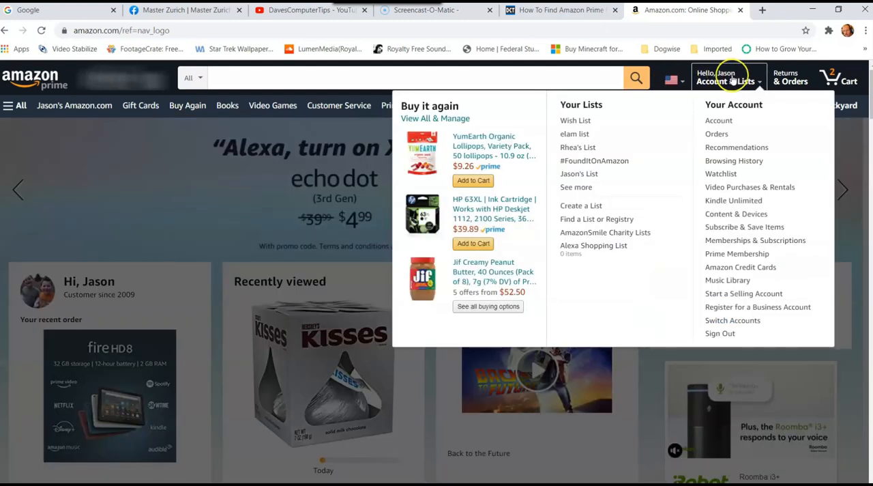
pyautogui.moveTo(727, 77)
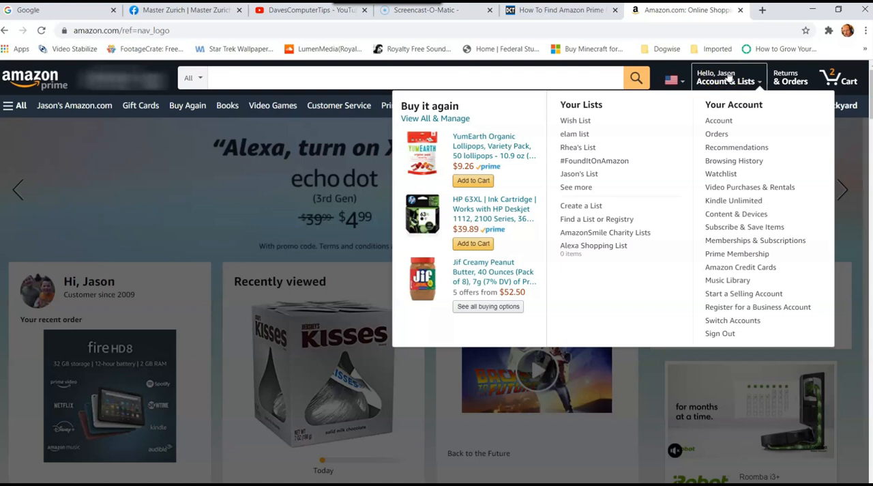
# Step: Go to the Your Account overview from the Account & Lists menu
pyautogui.click(718, 121)
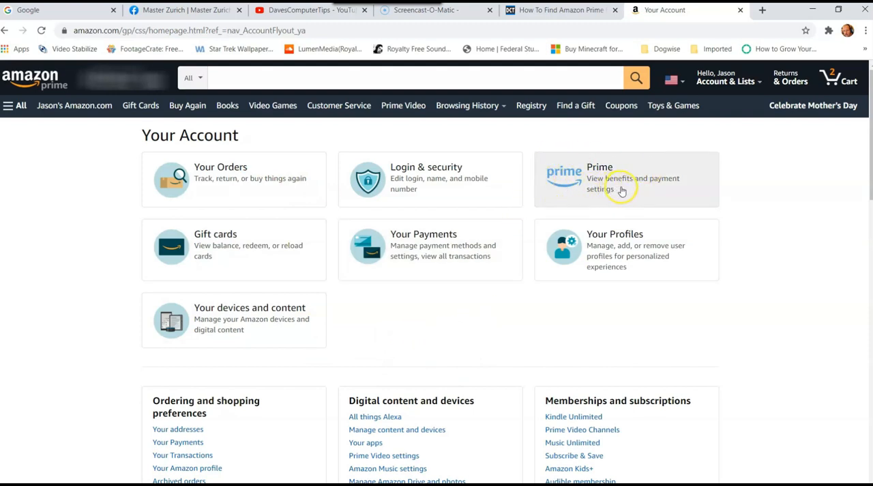
# Step: Go to the Prime membership page and expand the payment dropdown under Renewal Date
pyautogui.click(600, 179)
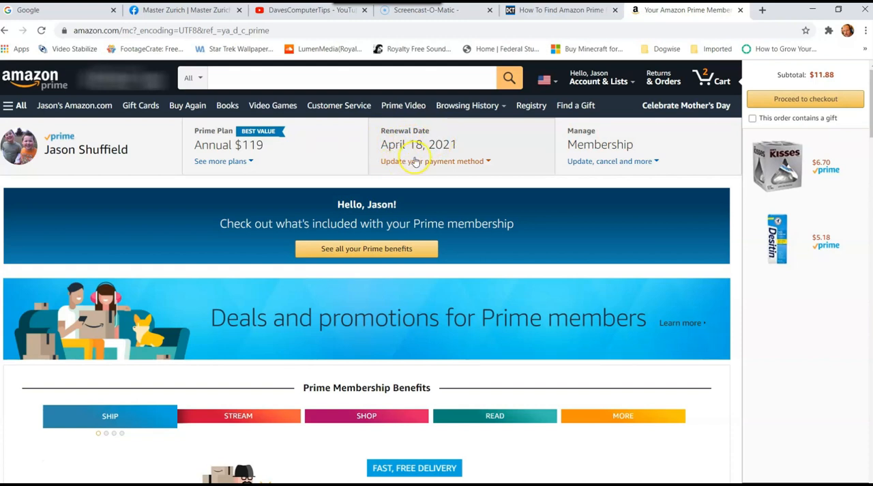
pyautogui.click(479, 164)
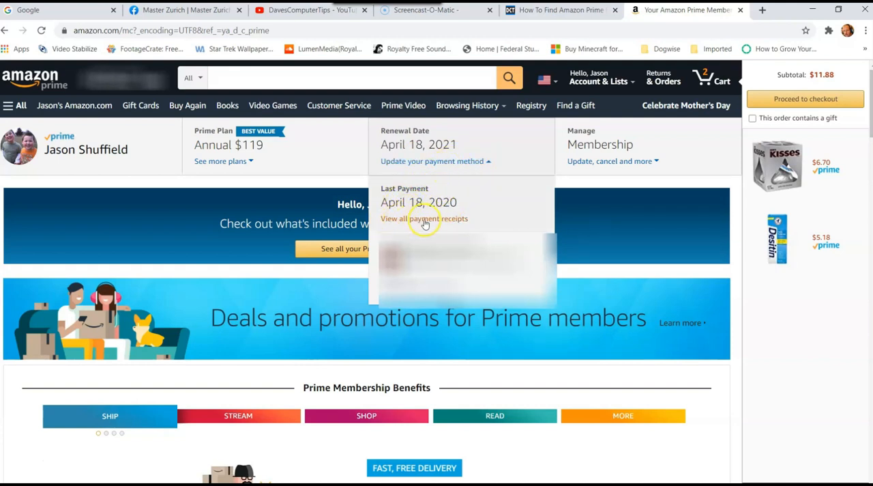
# Step: Show the Your Prime Payments list of all past membership charges
pyautogui.click(437, 219)
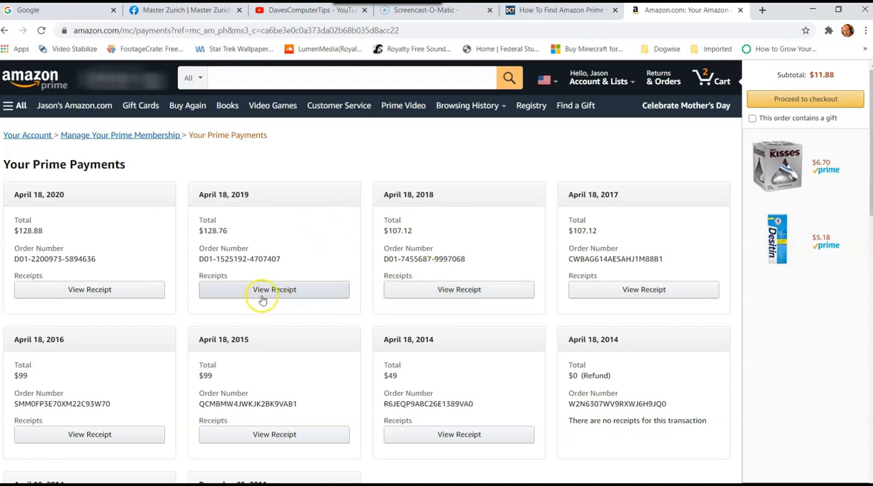
# Step: View the receipt for the April 18, 2019 Prime payment of $128.76
pyautogui.click(307, 289)
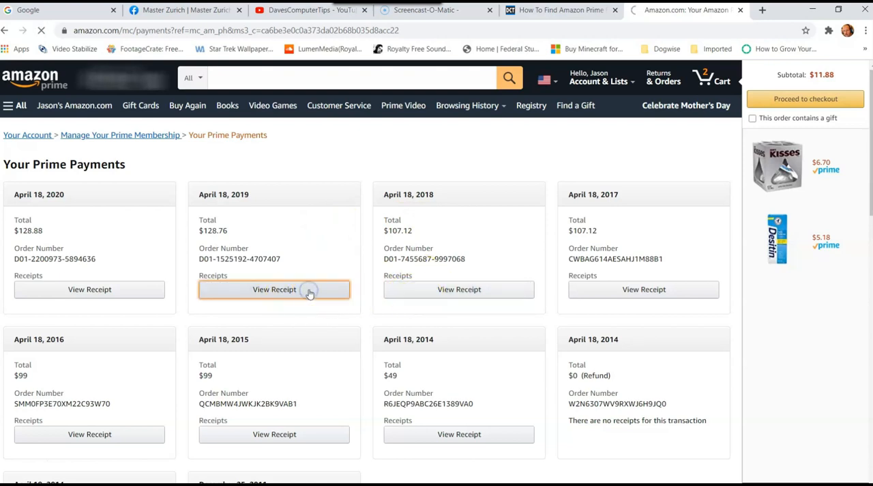